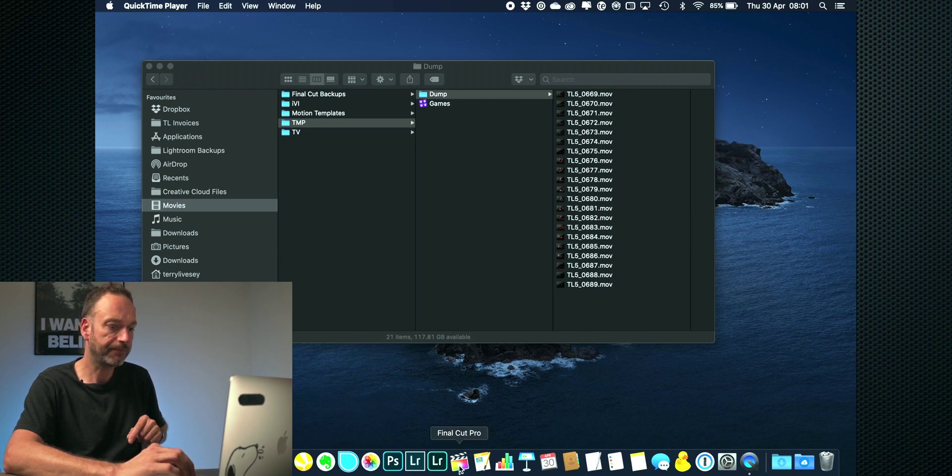
Step: Switch to Final Cut Pro, show the browser and display the Games library's properties
key(ctrl+Left)
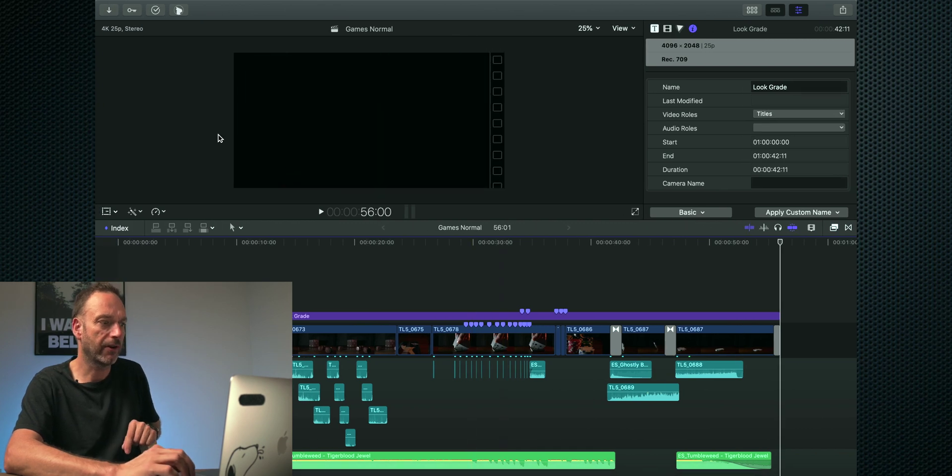
click(753, 10)
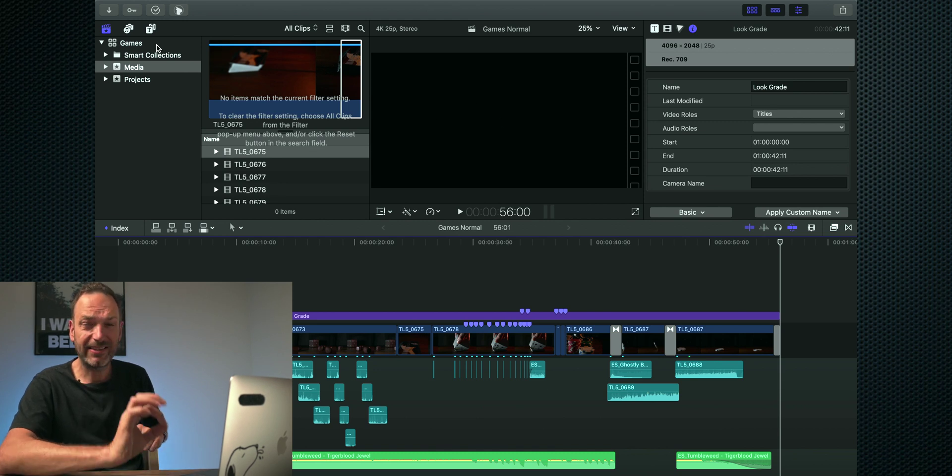
click(123, 44)
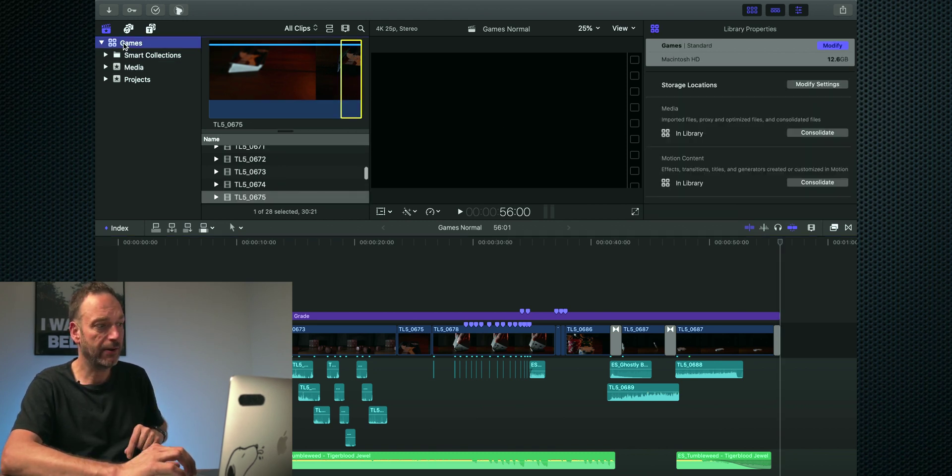
Step: Review the Games library's storage locations and the file-handling options in Media Import without changing either
click(824, 86)
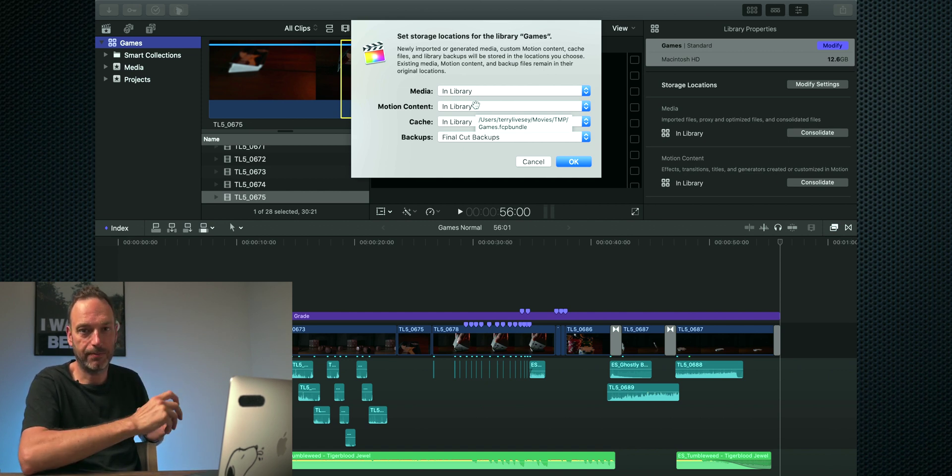
click(534, 162)
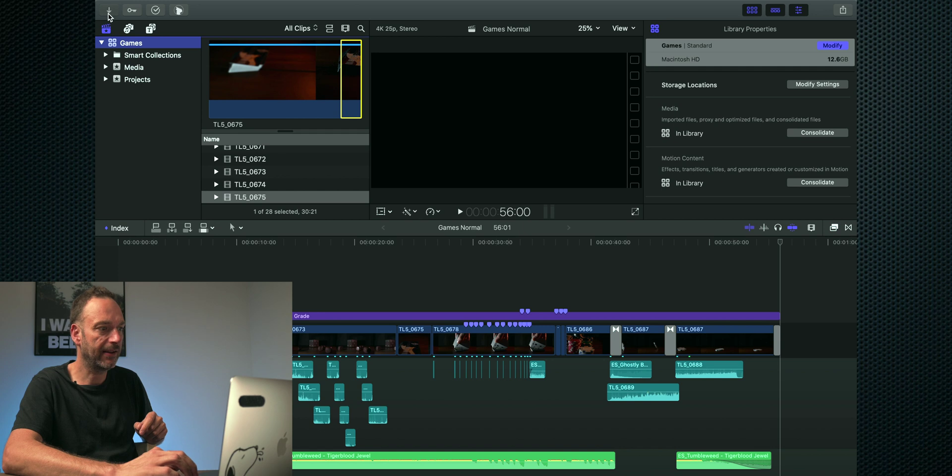
key(super+i)
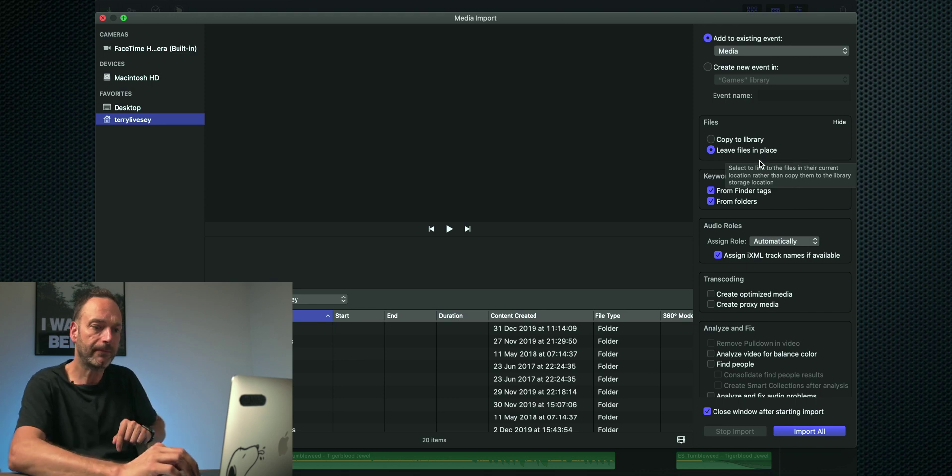
click(102, 18)
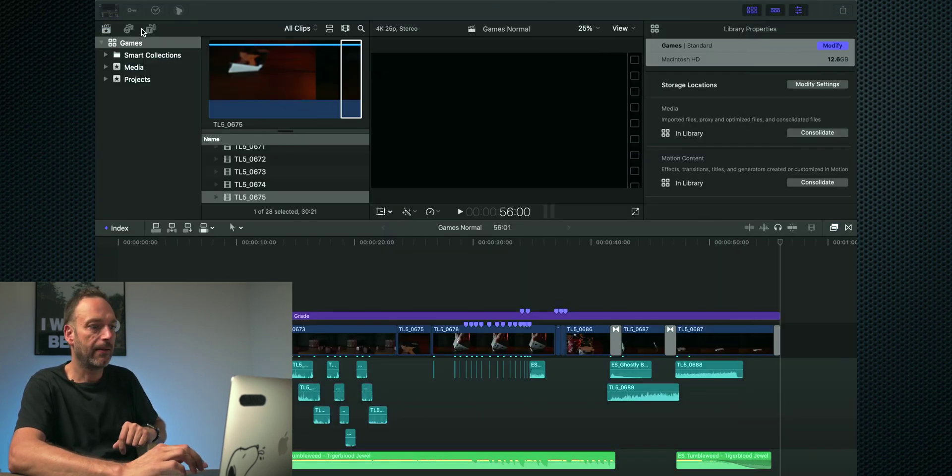
Step: Review the Motion Content location choices in the Games library's storage settings and leave without changing them
click(824, 85)
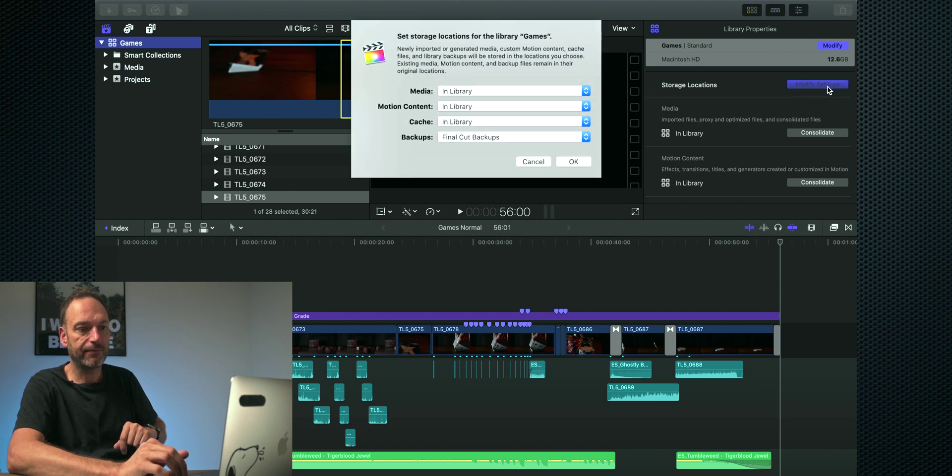
click(466, 106)
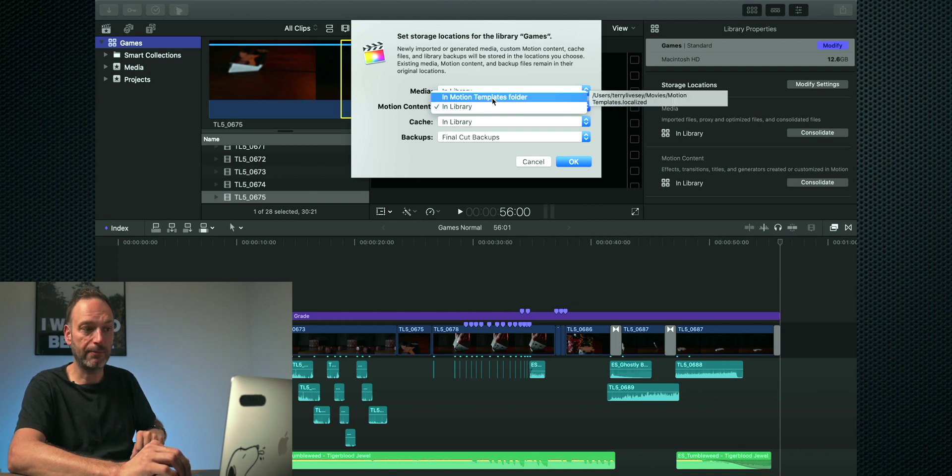
click(410, 105)
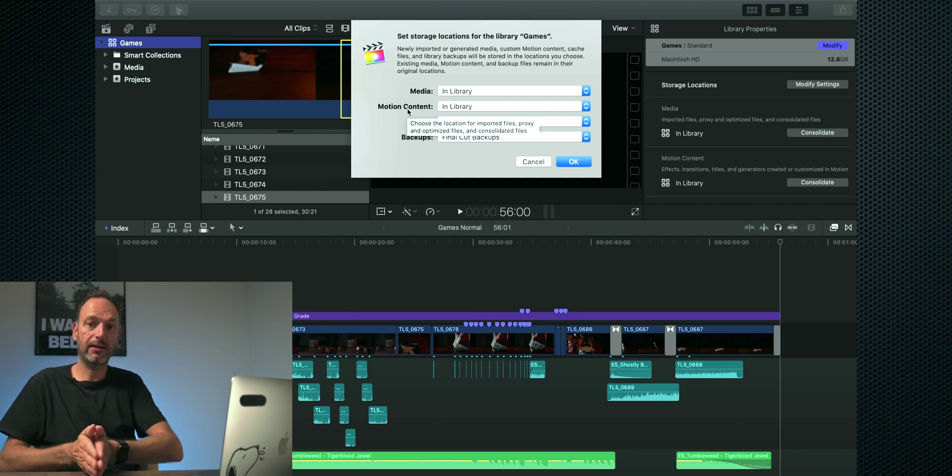
click(533, 162)
Step: Look through the installed titles and generators, including the cinematic trailer titles, and return to the library browser
click(151, 29)
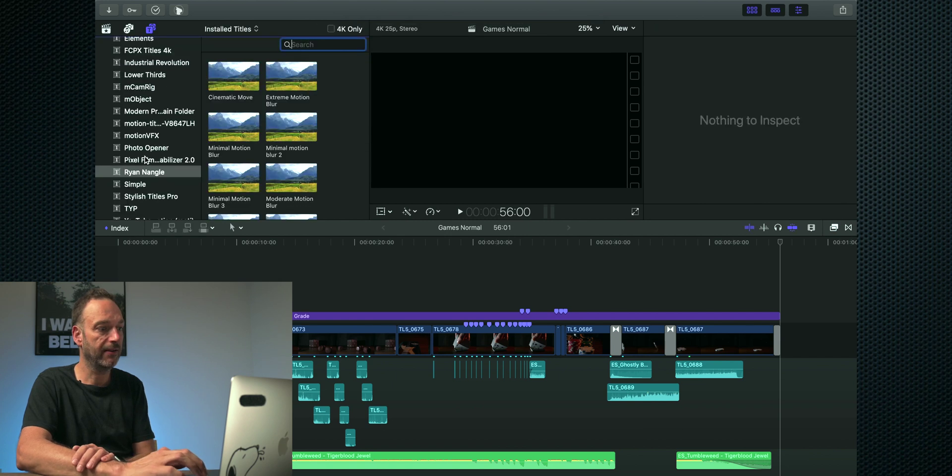
scroll(151, 172, down, 2)
click(152, 171)
scroll(151, 172, down, 3)
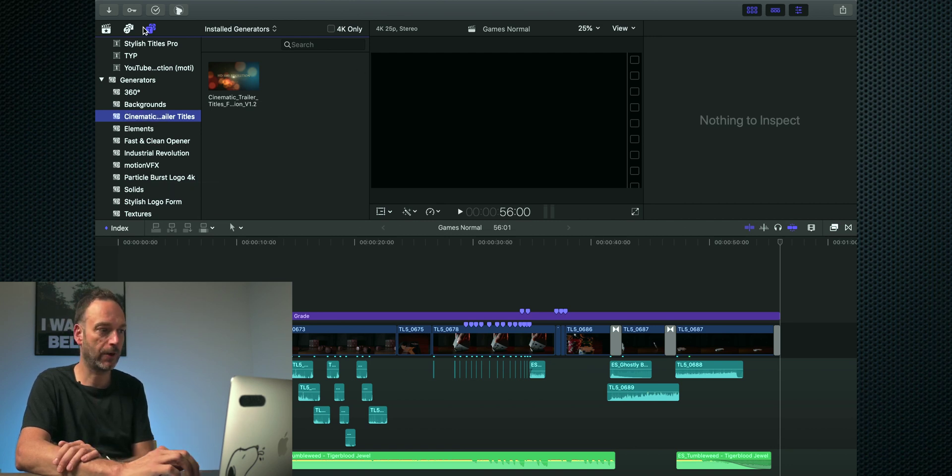
click(107, 28)
Step: Check the Cache and Backups location choices in the library's storage settings, keeping In Library and Final Cut Backups
click(814, 84)
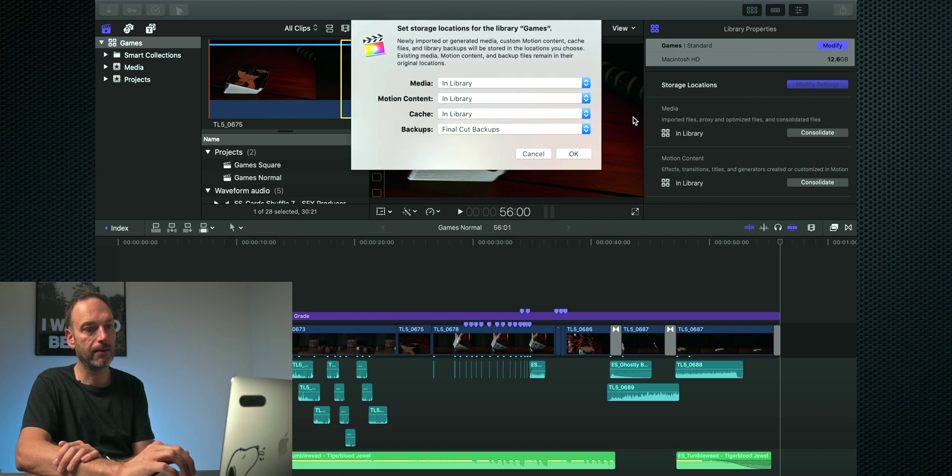
click(456, 121)
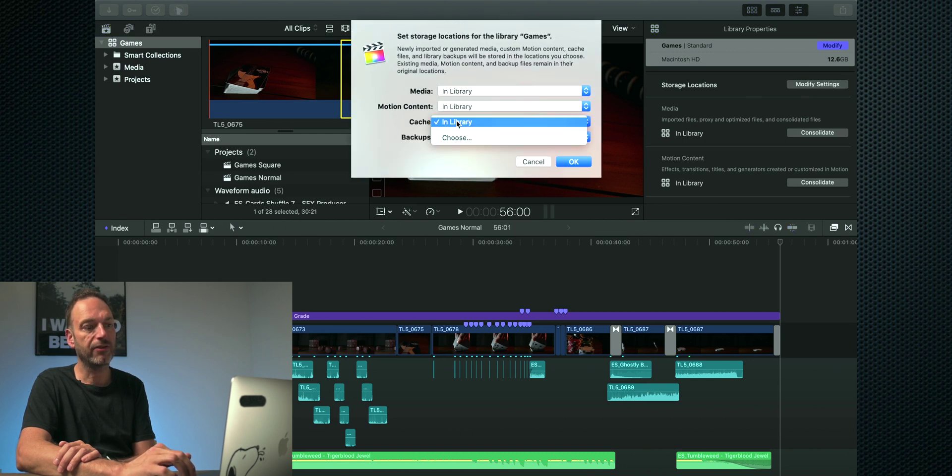
click(422, 123)
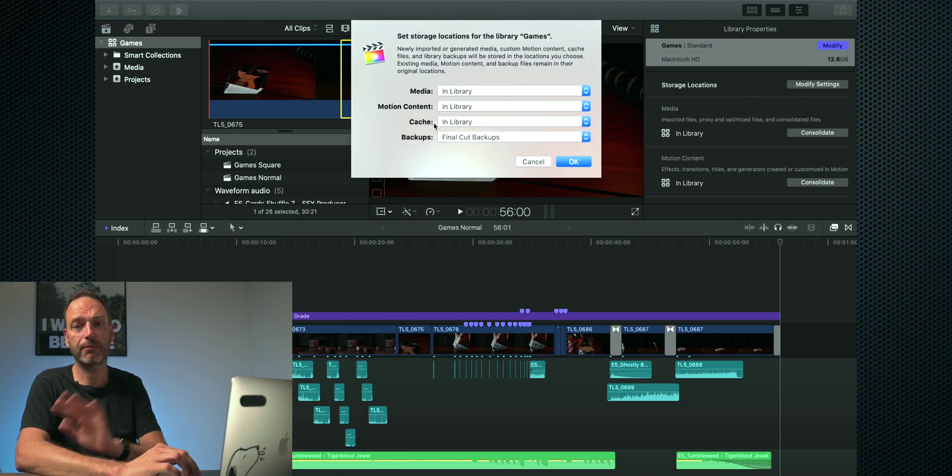
click(456, 138)
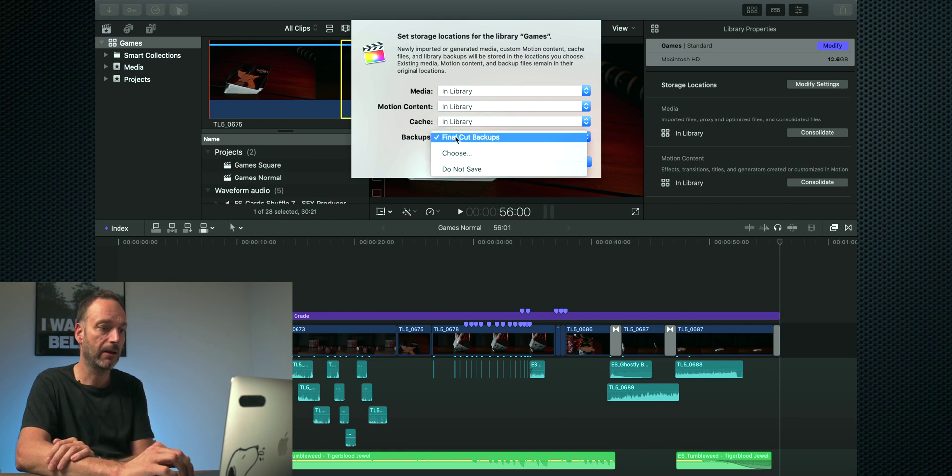
click(415, 139)
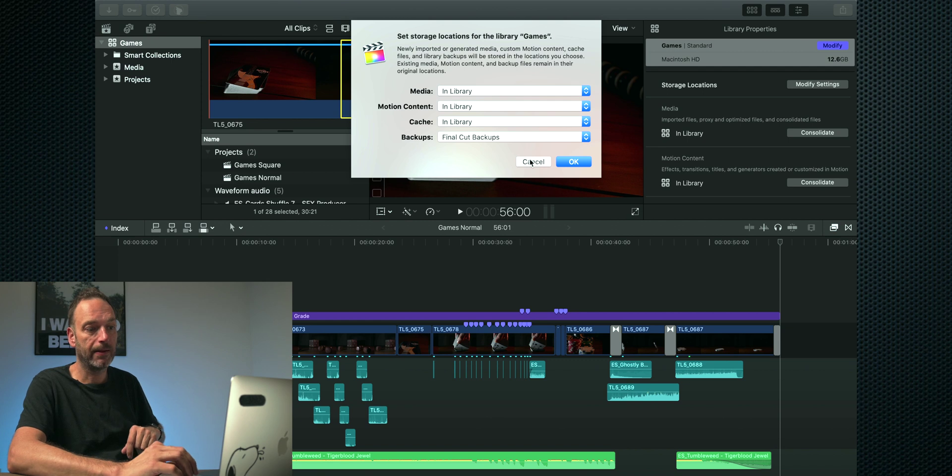
click(571, 161)
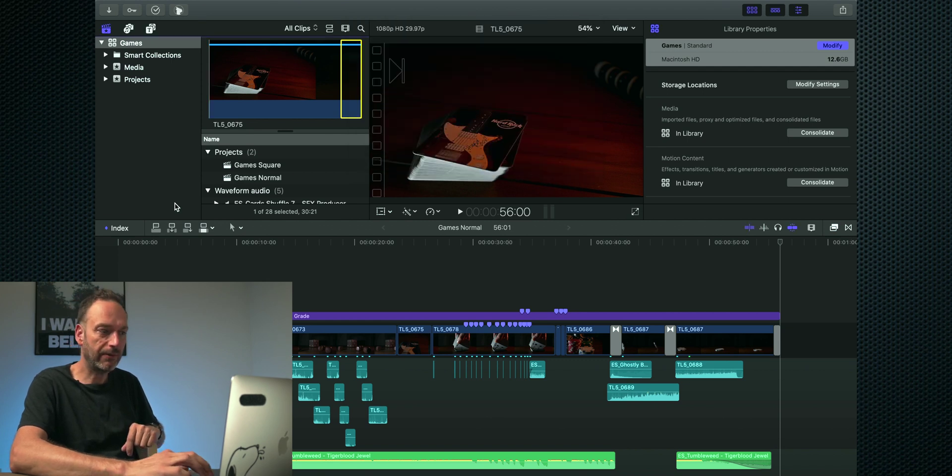
Step: Reselect the Games library and go over its four storage locations once more, accepting them as they are
click(340, 277)
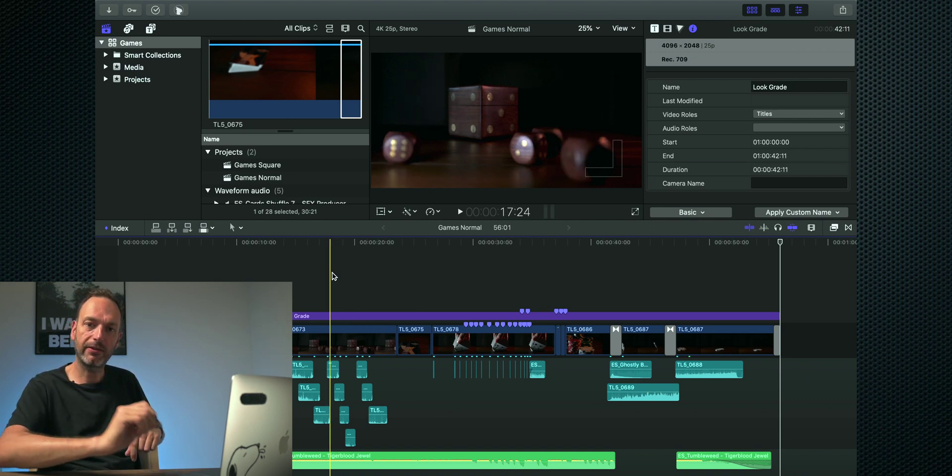
click(118, 45)
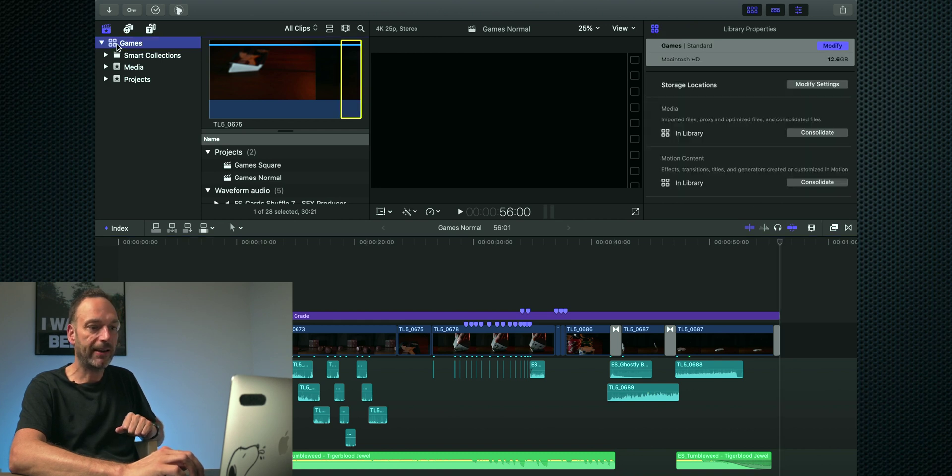
click(822, 85)
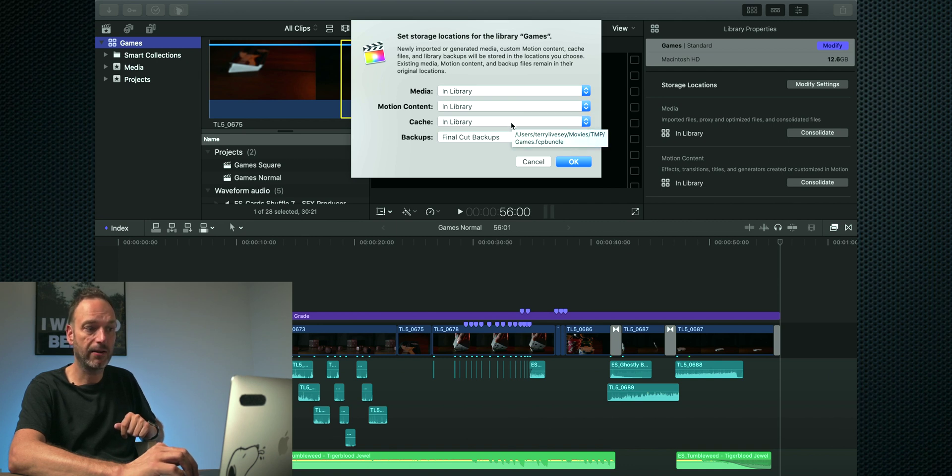
click(570, 163)
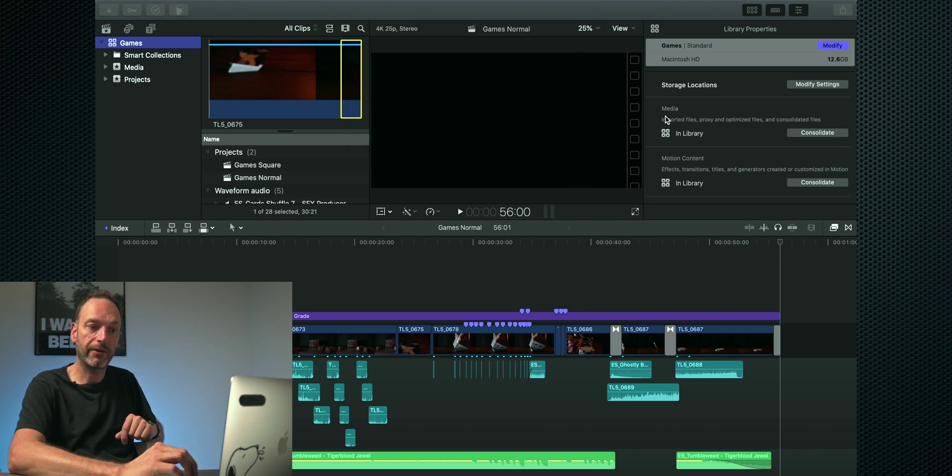
Step: Consolidate the Games library's media, including optimized and proxy media
click(817, 134)
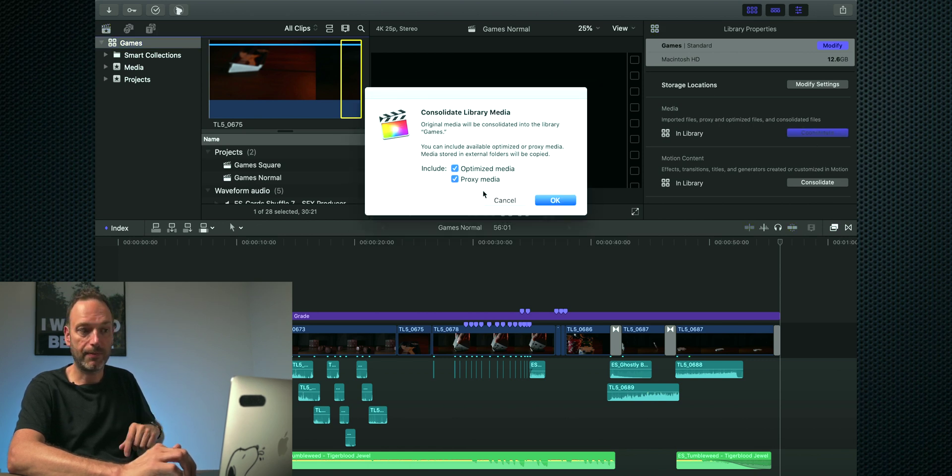
click(550, 200)
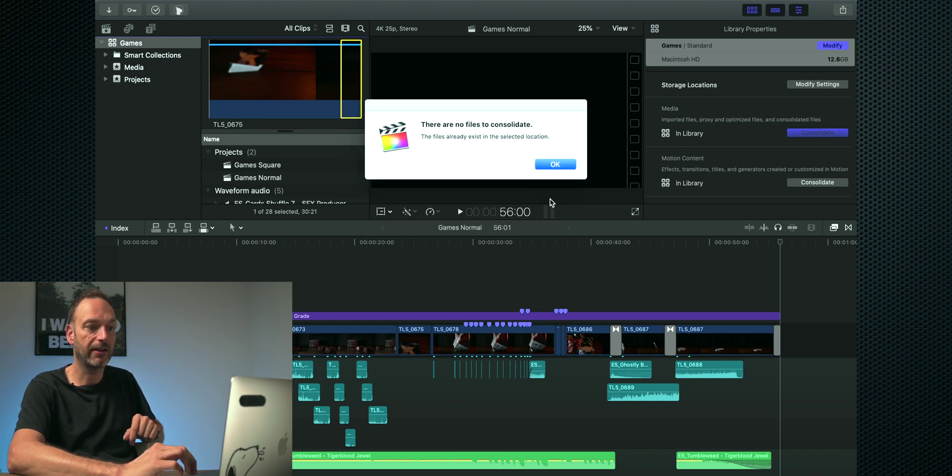
click(556, 165)
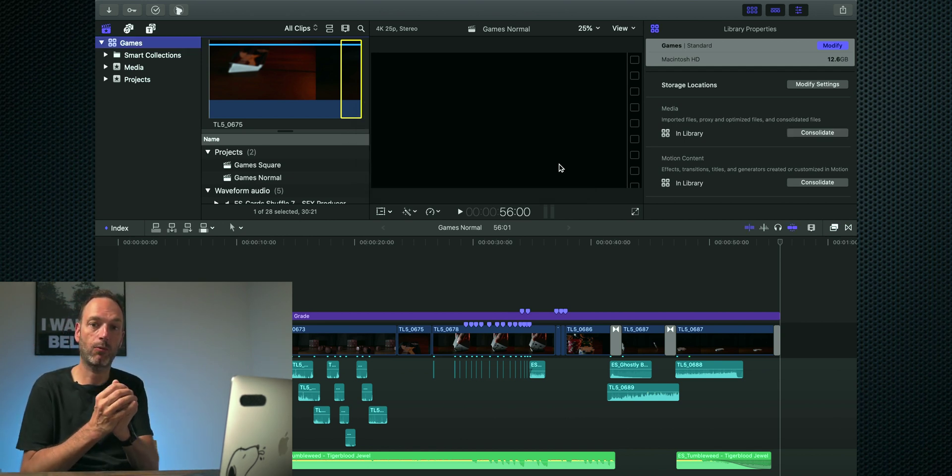
Step: In Finder, show the package contents of the Games library in TMP and inspect the Media event's Original Media folder
key(ctrl+Left)
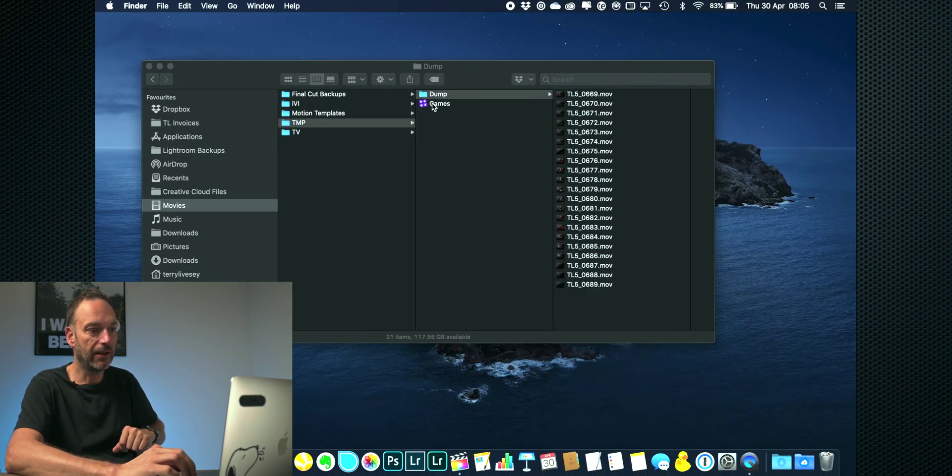
click(433, 102)
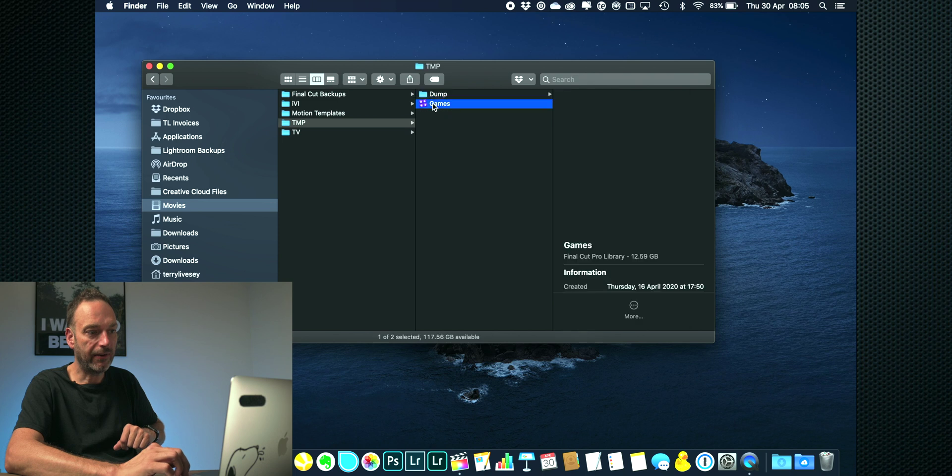
right_click(432, 105)
click(456, 130)
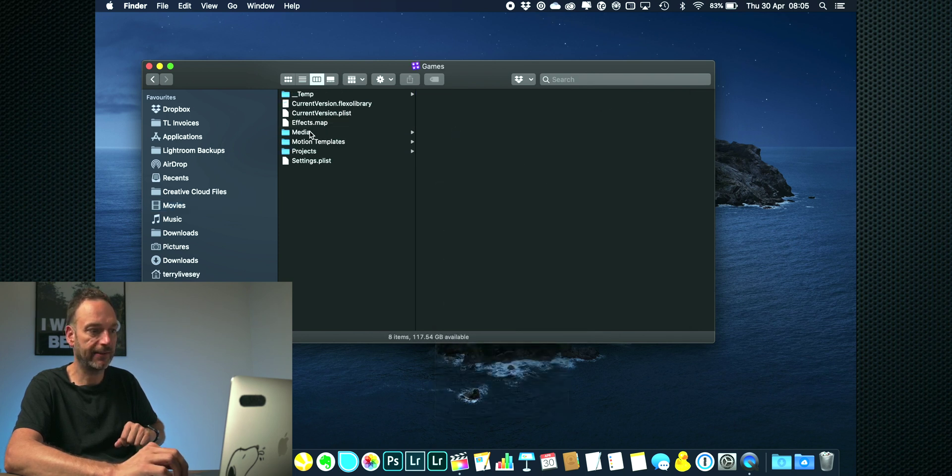
click(304, 132)
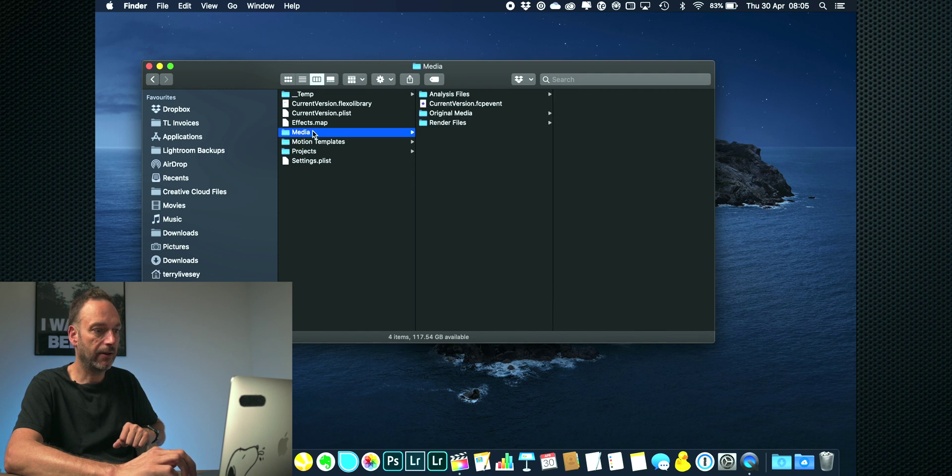
click(446, 114)
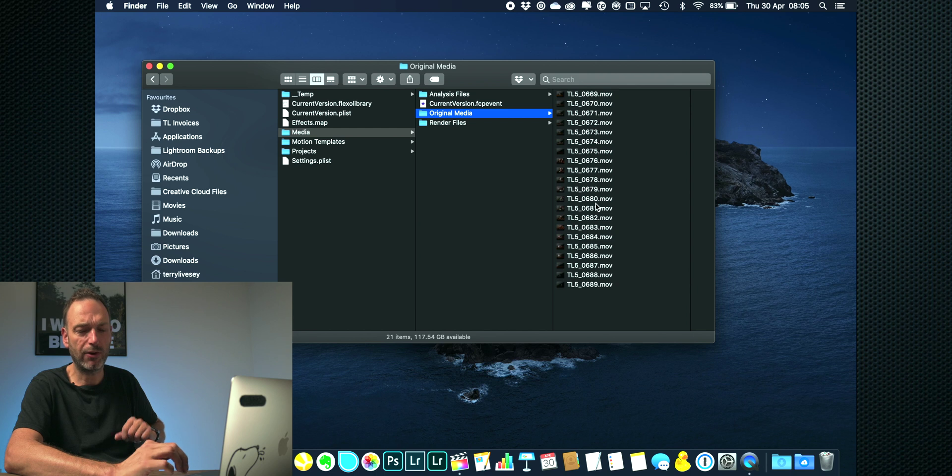
Step: Go back to the TMP folder in Finder and switch to Final Cut Pro
click(151, 81)
click(150, 81)
click(151, 81)
key(super+Tab)
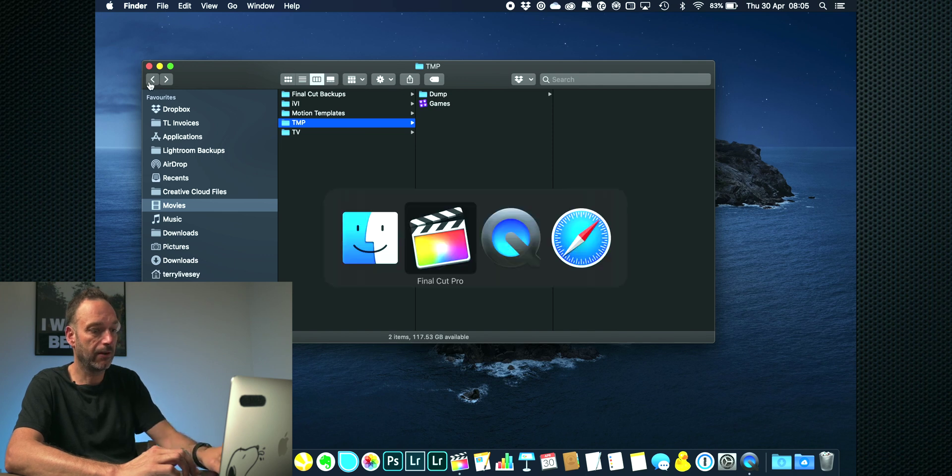
Step: Review the Games library's Motion Content consolidation setting, leaving the library selected in the browser
click(431, 316)
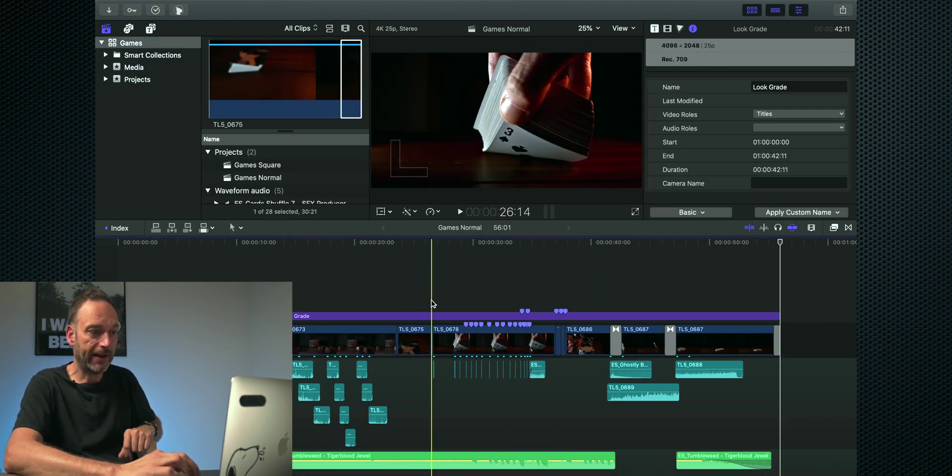
click(125, 44)
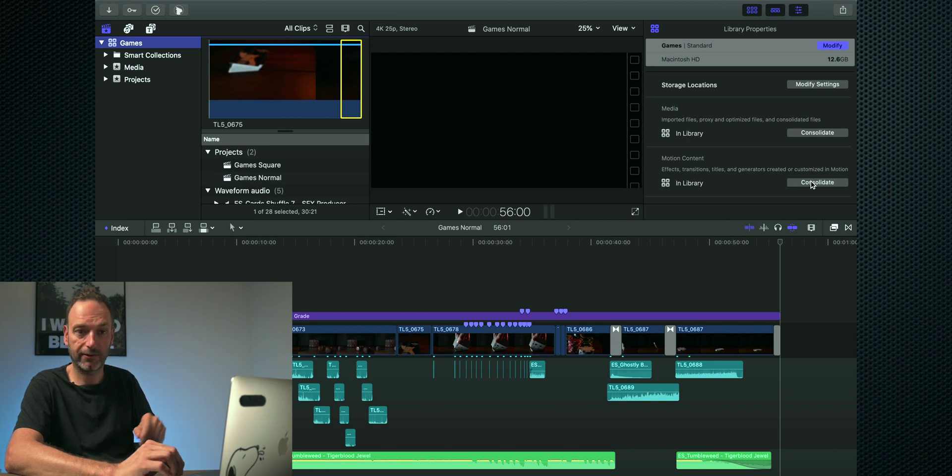
click(542, 316)
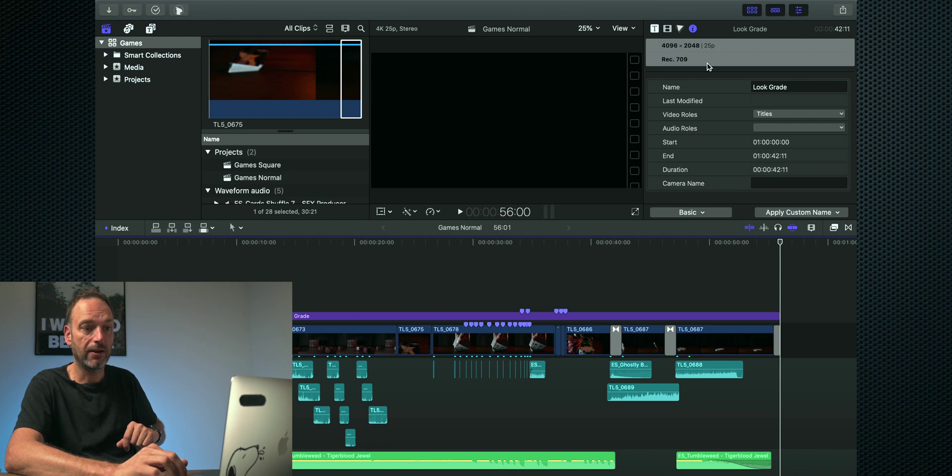
click(122, 46)
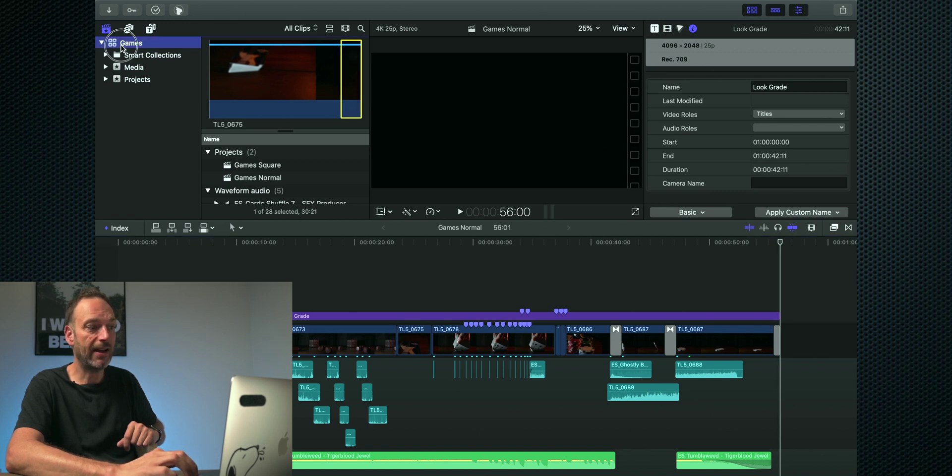
Step: Consolidate the Games library's Motion content into the library
click(813, 182)
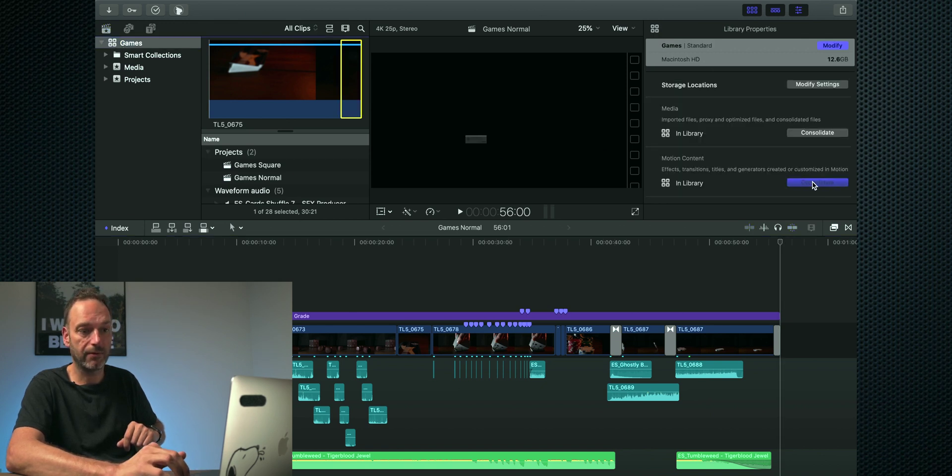
click(555, 164)
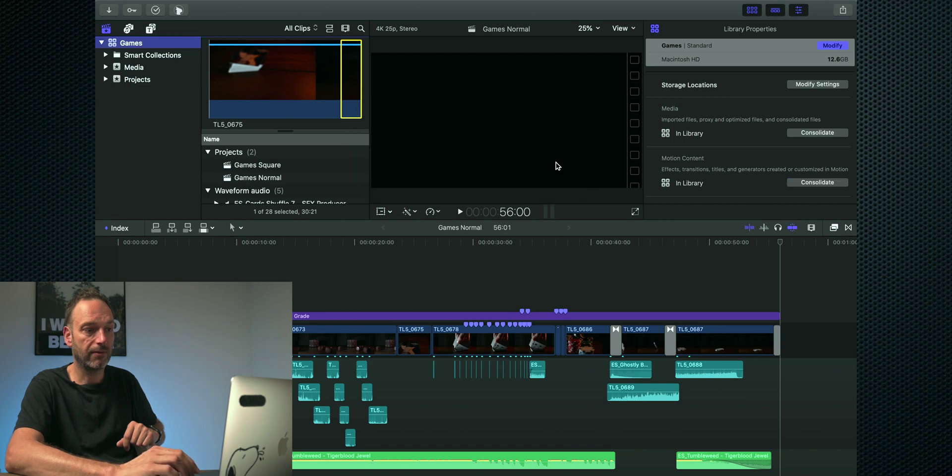
Step: In Finder, show the Games library's package contents and inspect the Look Grade folder under Motion Templates, Titles, Adjustment Layer
key(super+Tab)
click(435, 104)
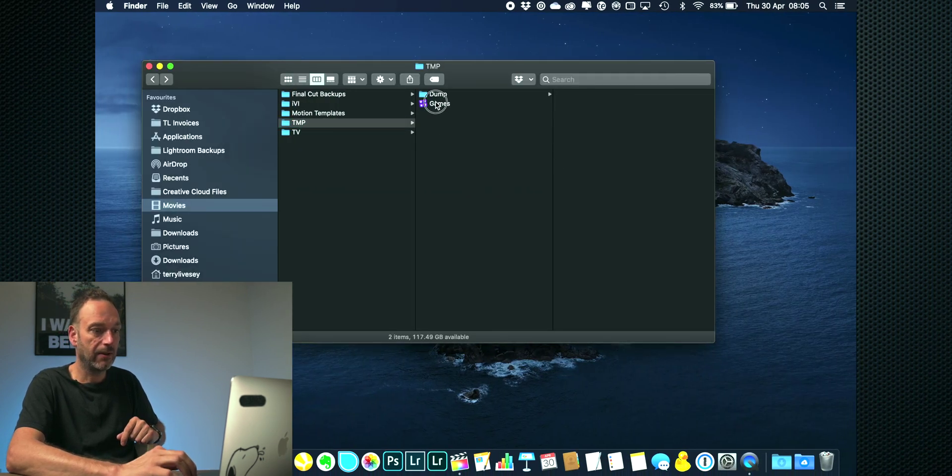
right_click(436, 102)
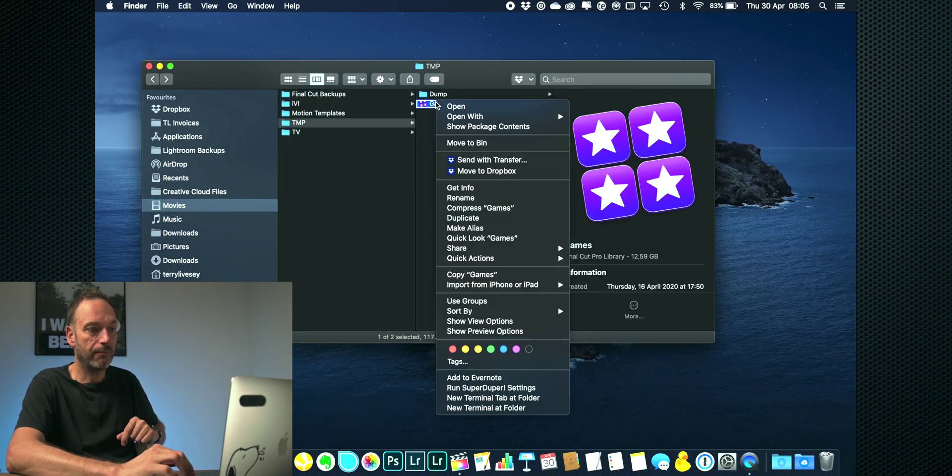
click(453, 127)
click(306, 143)
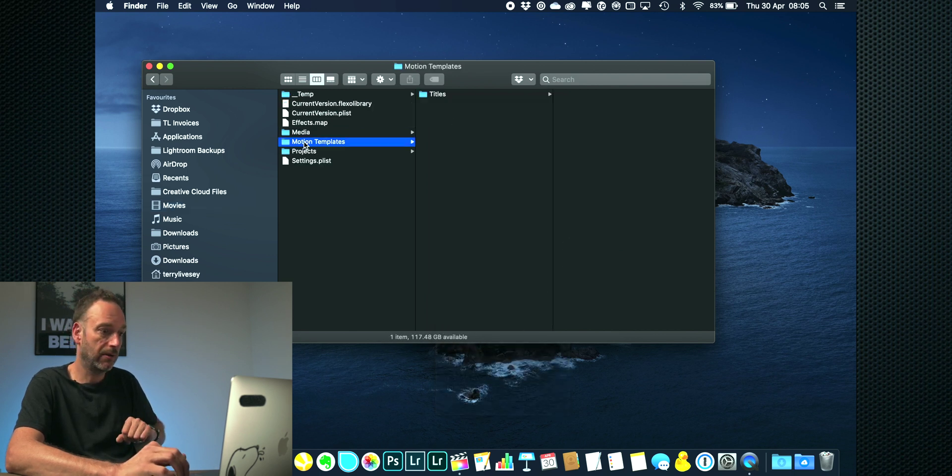
click(435, 97)
click(614, 94)
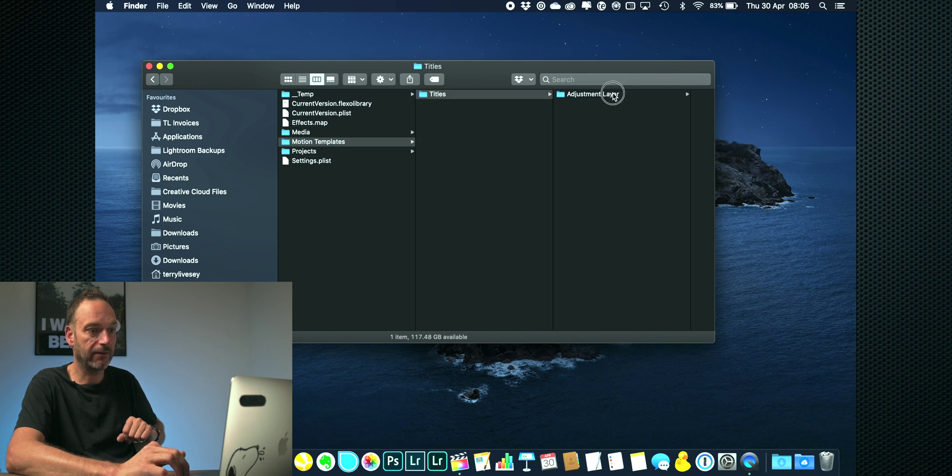
click(614, 95)
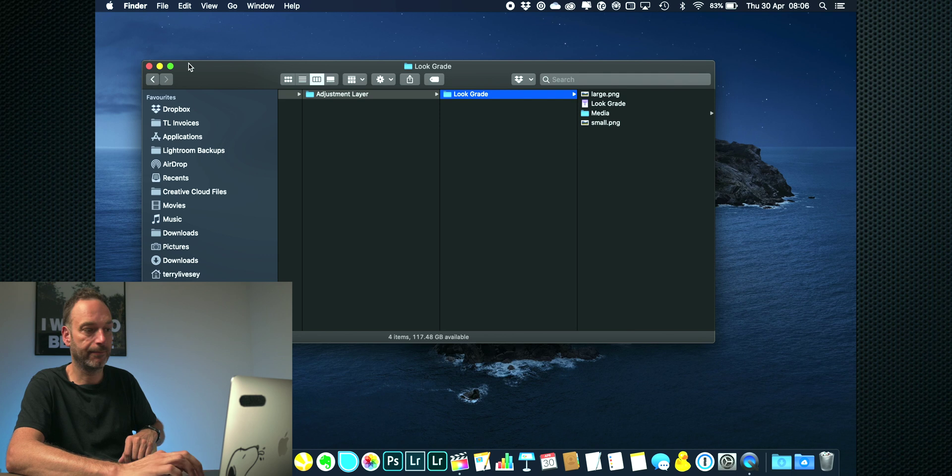
Step: Navigate Finder back out of the library package to the TMP folder and return to Final Cut Pro
click(152, 80)
click(152, 80)
click(153, 80)
click(153, 80)
click(152, 80)
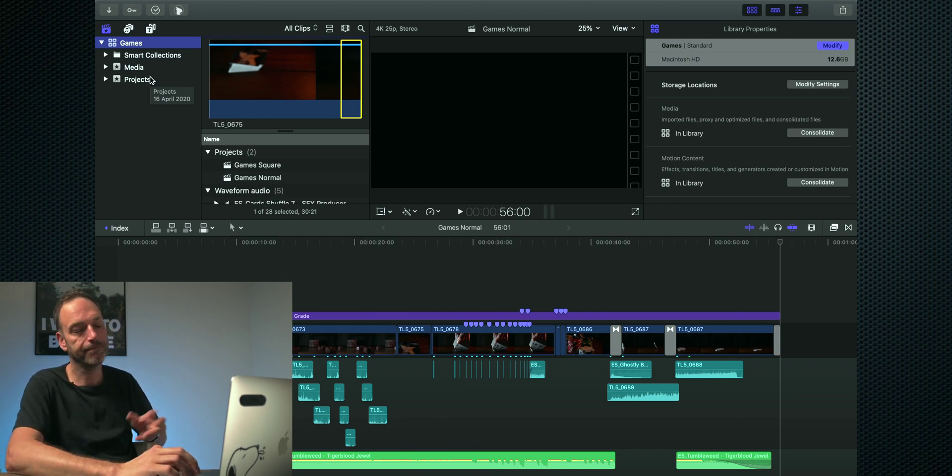
Step: Review the Games library's storage properties, including the Cache section
scroll(725, 147, down, 3)
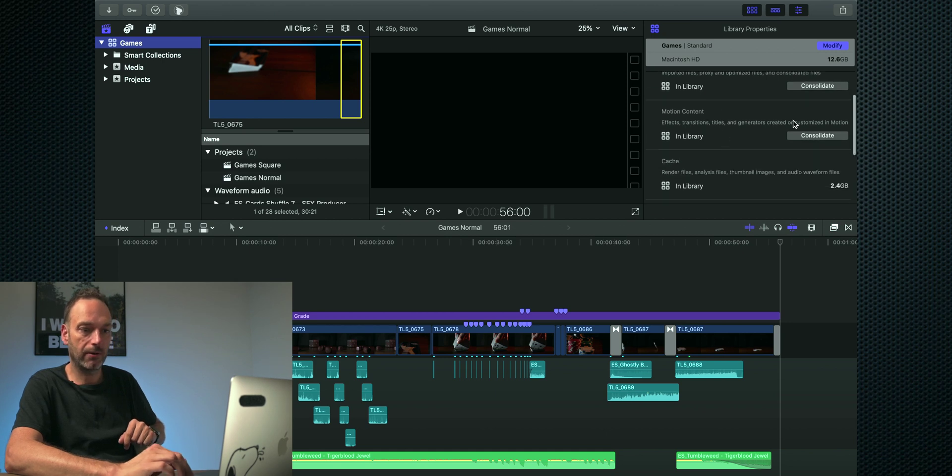
scroll(798, 146, down, 2)
scroll(702, 159, up, 5)
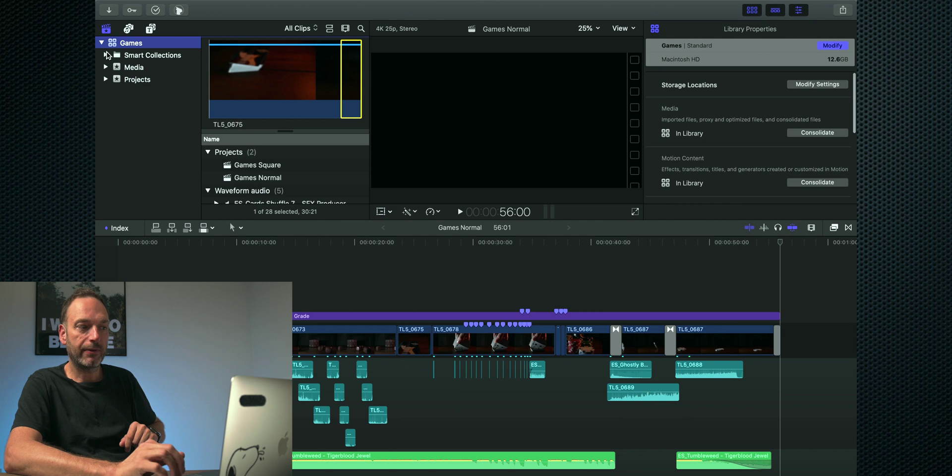
Step: Delete the Games library's generated files: all render files, optimized media and proxy media
click(186, 6)
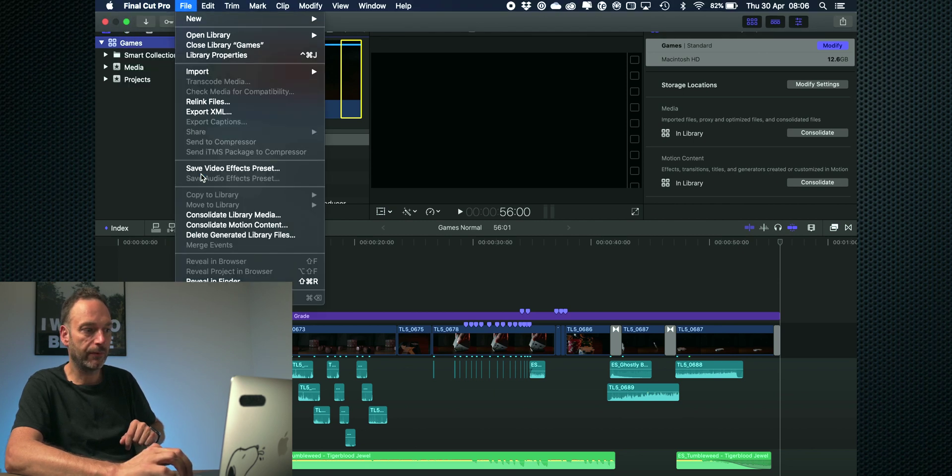
click(216, 235)
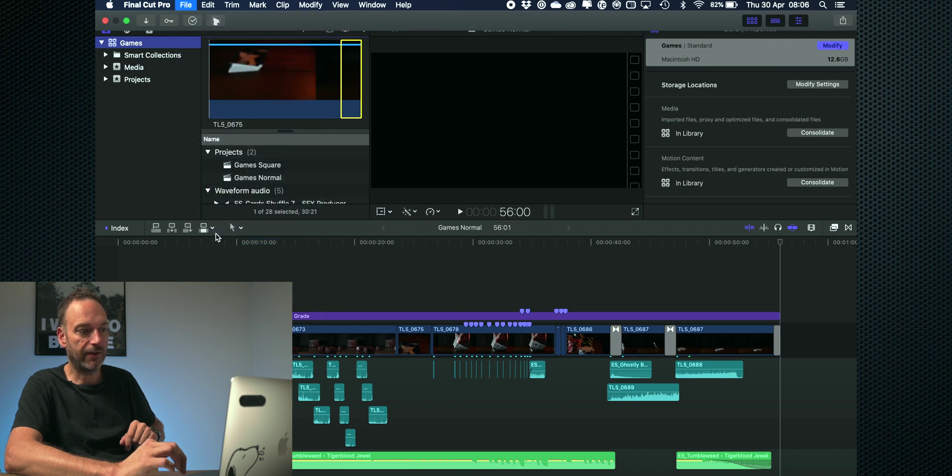
click(395, 92)
click(400, 116)
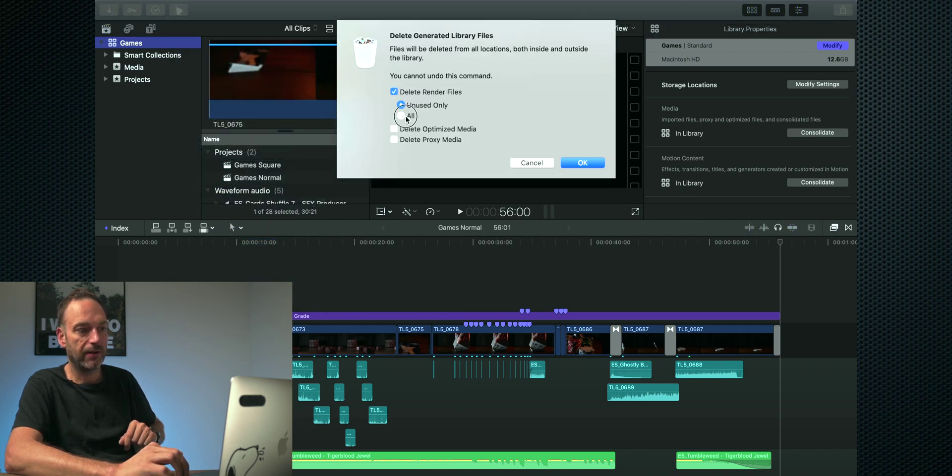
click(395, 140)
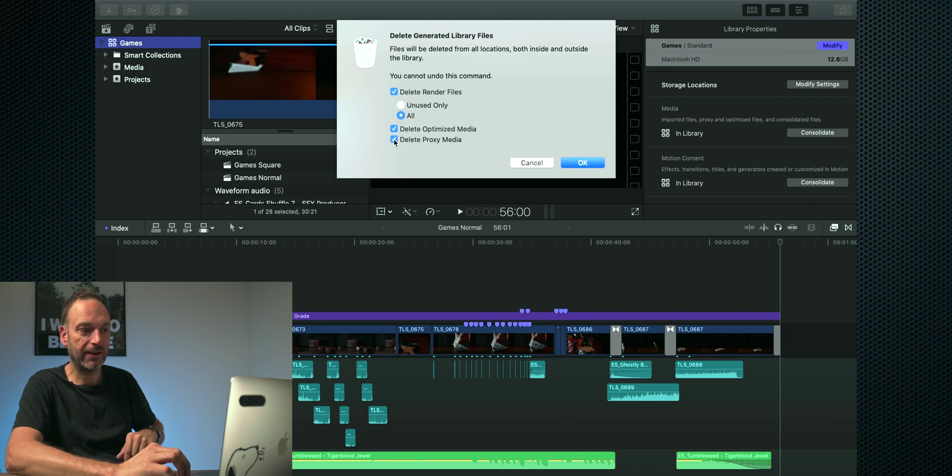
click(584, 163)
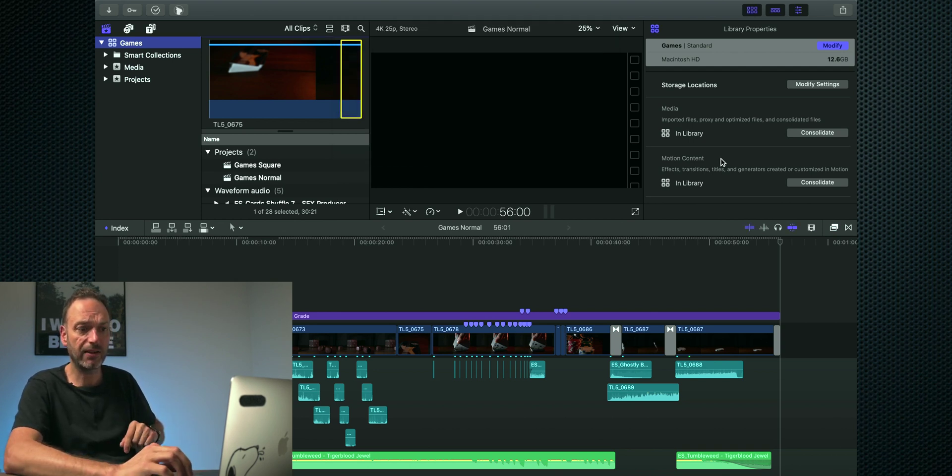
Step: Refresh the Games library's properties by reselecting the library and check its storage size
scroll(723, 162, down, 5)
scroll(722, 162, up, 6)
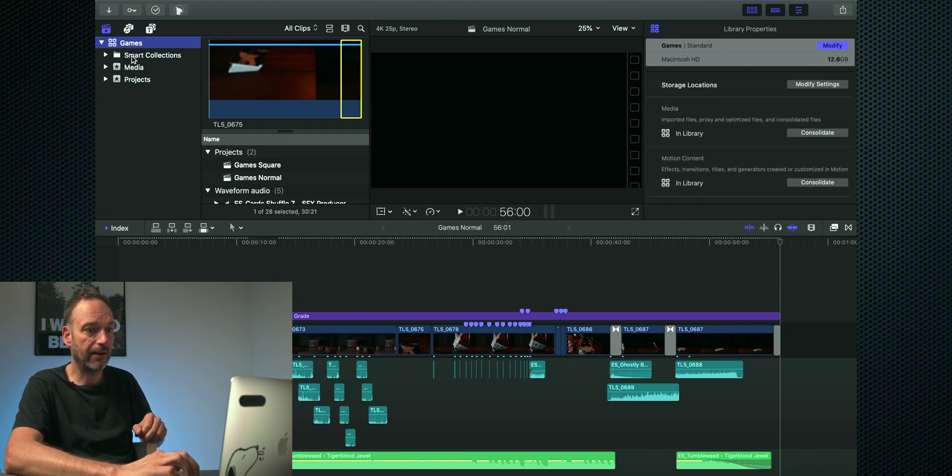
click(132, 55)
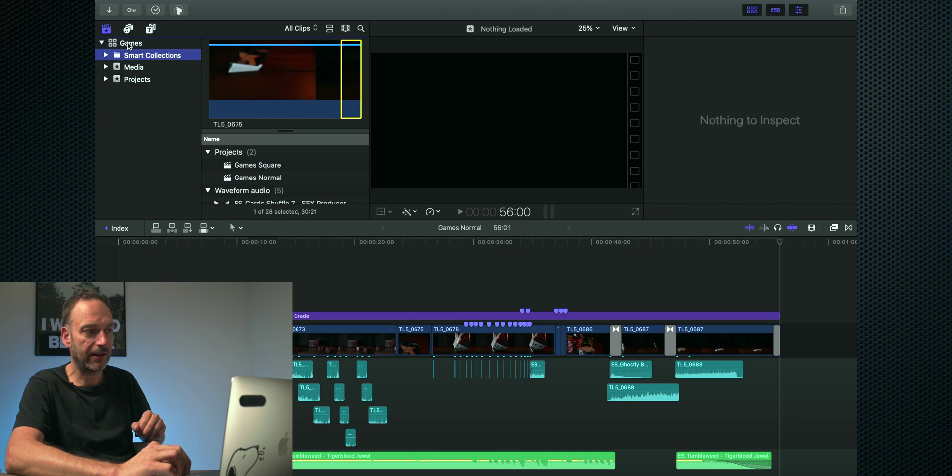
click(127, 41)
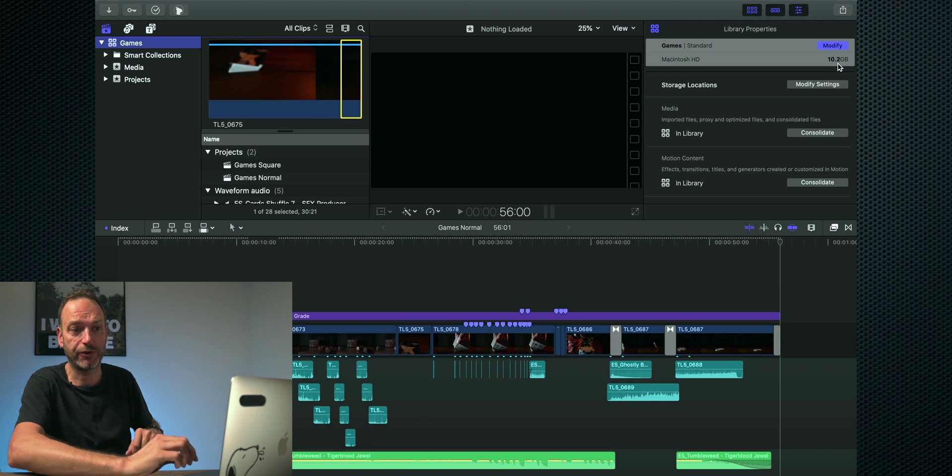
Step: Close the Games library
right_click(117, 46)
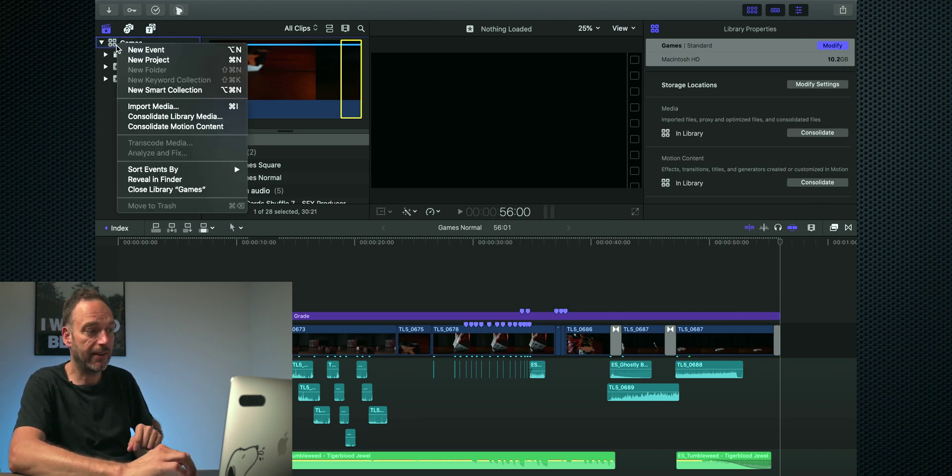
click(150, 192)
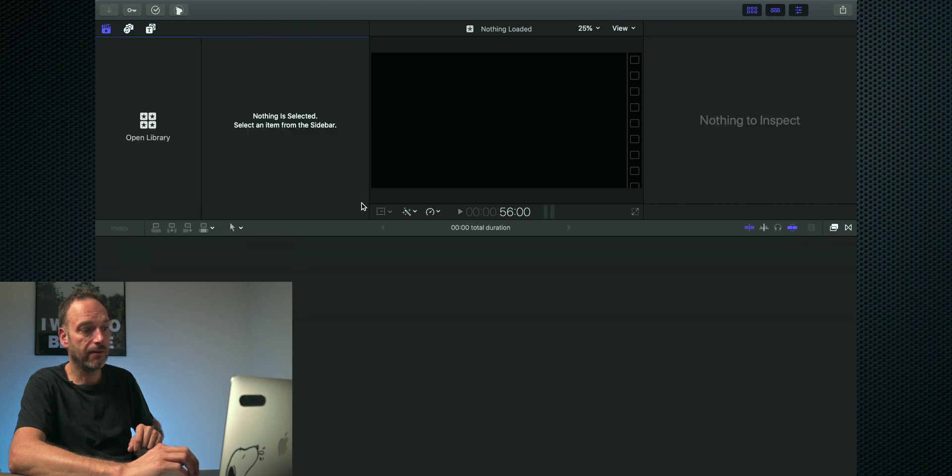
Step: In Finder, delete all the TL5 .mov clips from the Dump folder inside TMP
key(ctrl+Right)
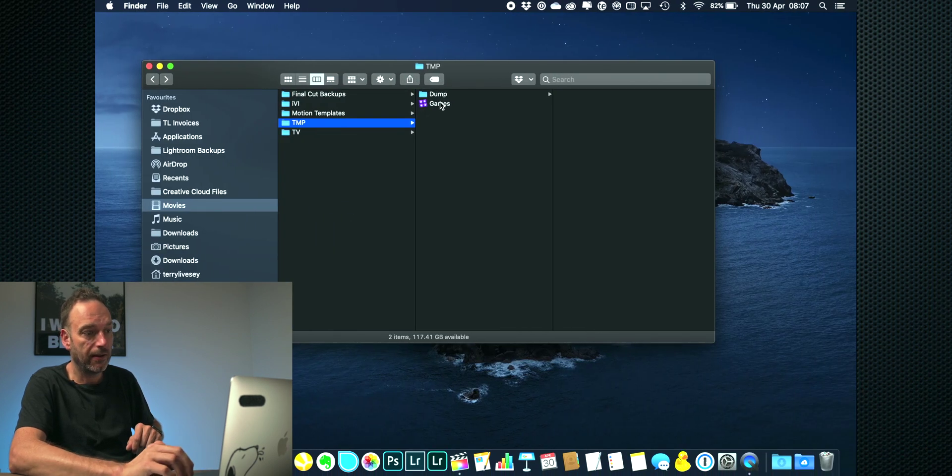
click(437, 98)
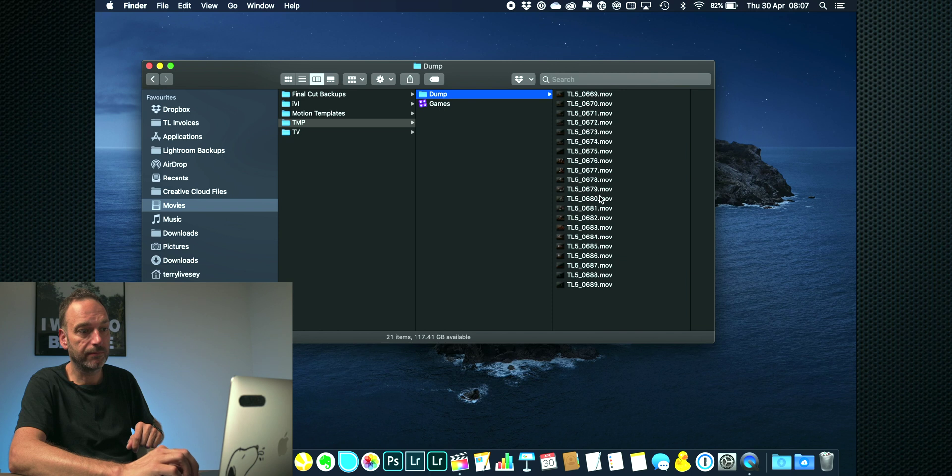
drag(628, 294, 565, 20)
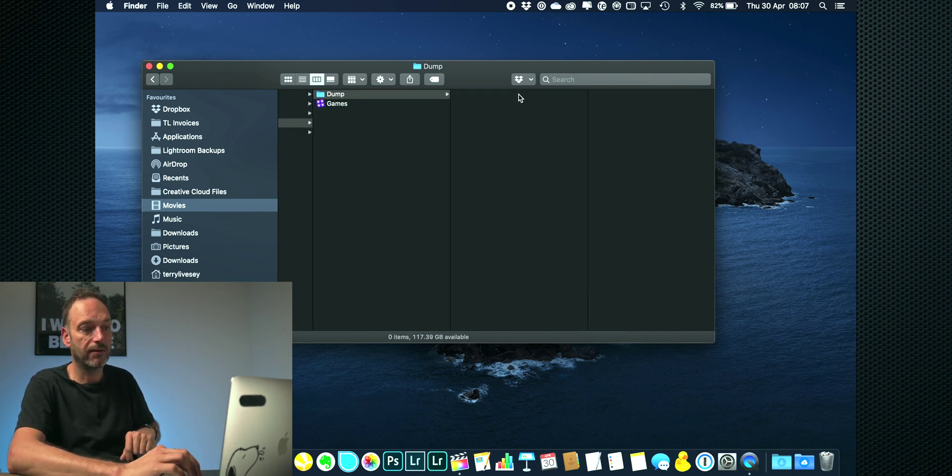
Step: Open the Games library from the TMP folder in Final Cut Pro
scroll(507, 117, left, 2)
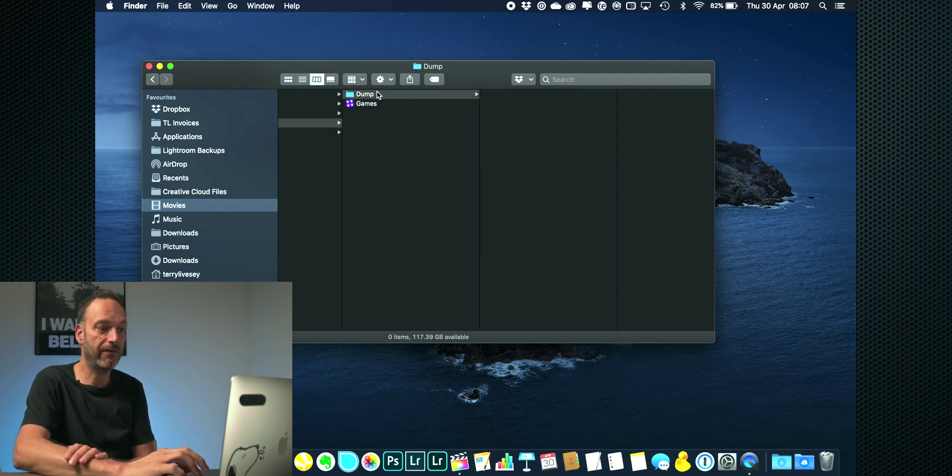
click(369, 104)
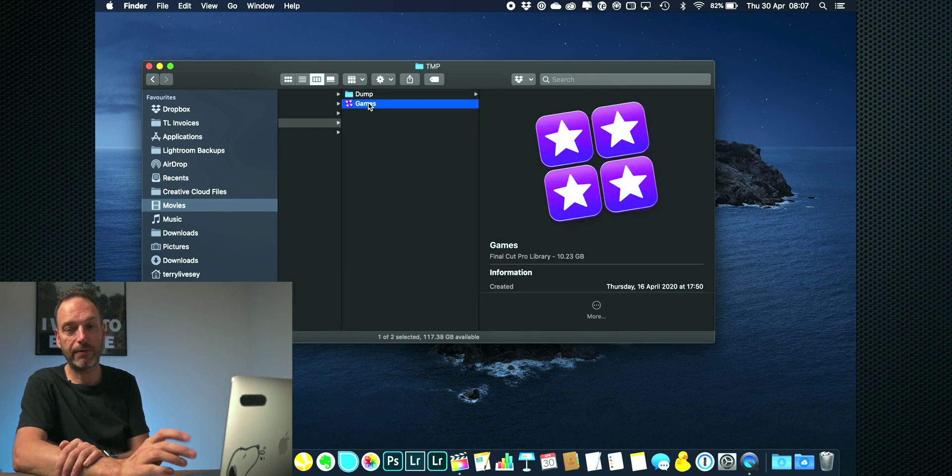
double_click(353, 105)
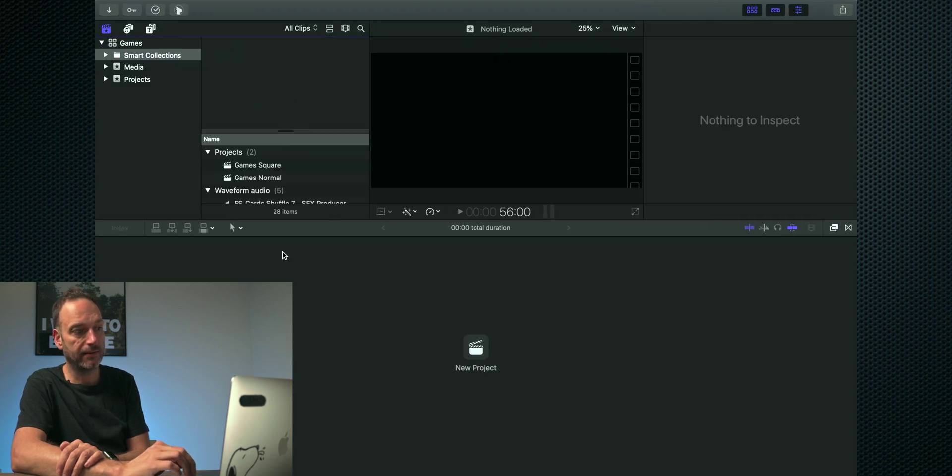
Step: Open the Games Square project from the Projects event in the timeline
click(132, 79)
click(223, 69)
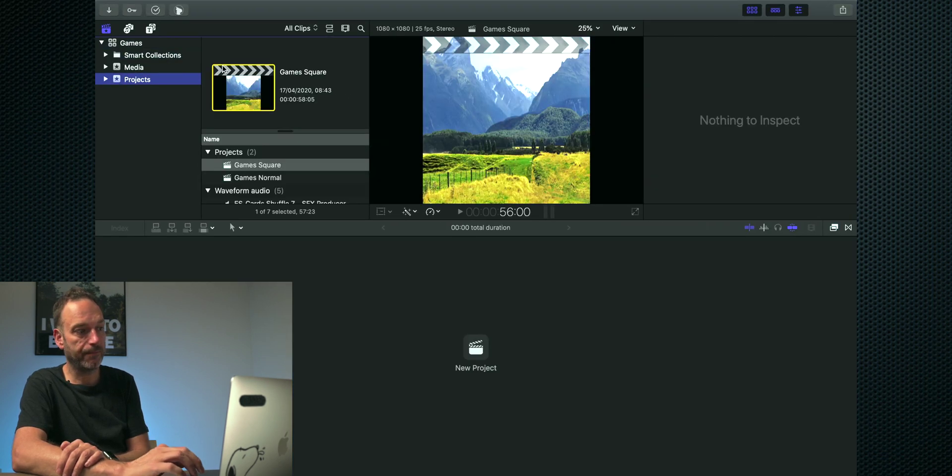
double_click(243, 100)
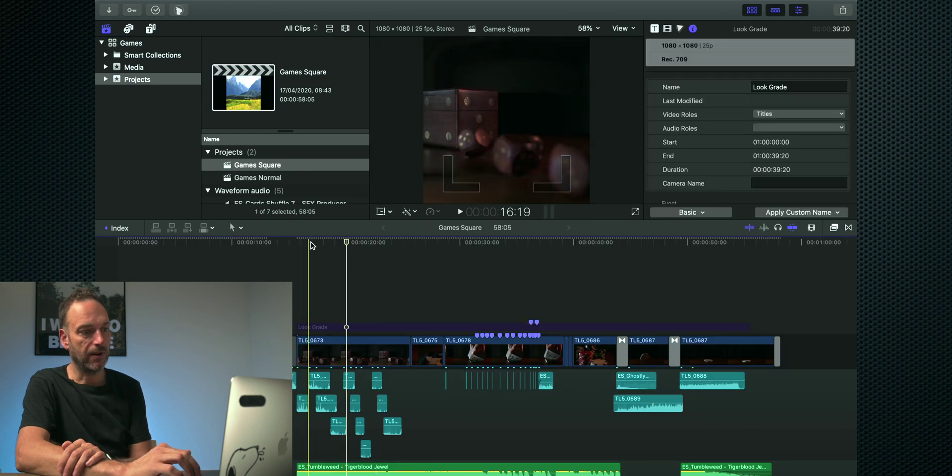